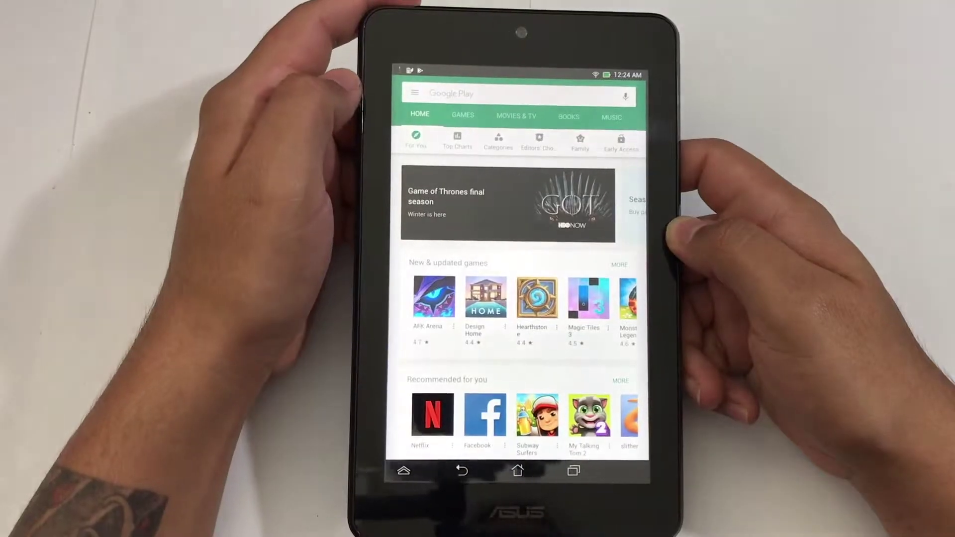
Step: Open the Play Store side menu to view the signed-in Google account
click(409, 94)
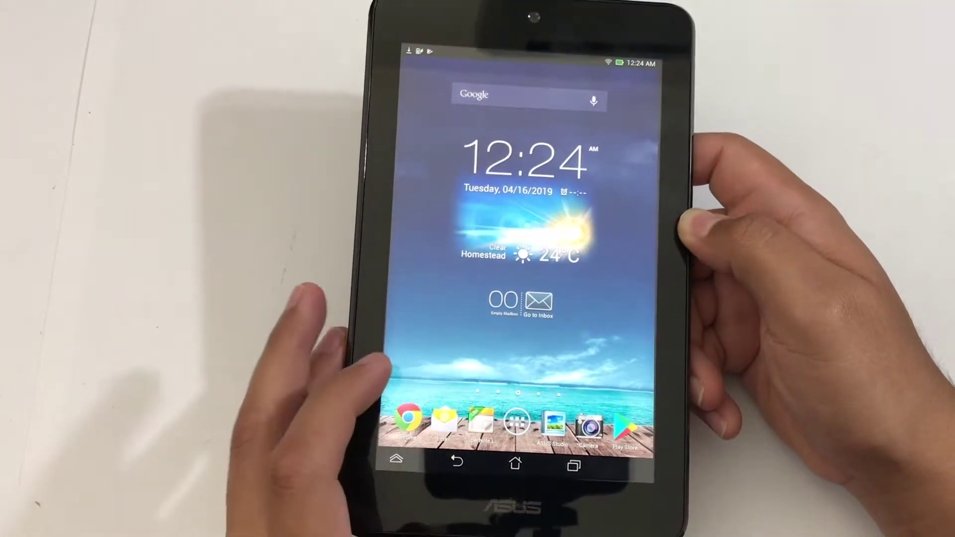
Step: Open the app drawer and swipe to the next page of apps
click(517, 423)
drag(597, 246, 448, 224)
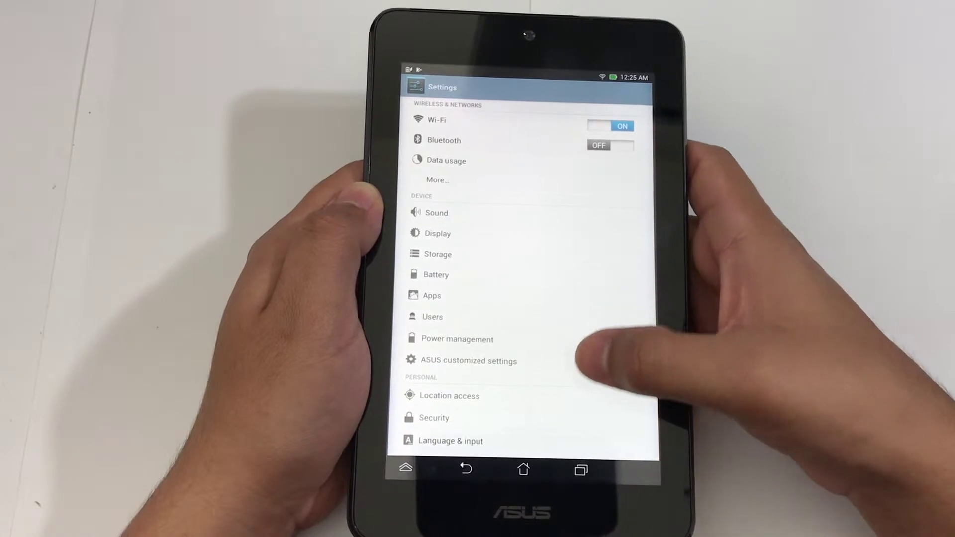
scroll(605, 284, down, 1)
scroll(619, 314, down, 1)
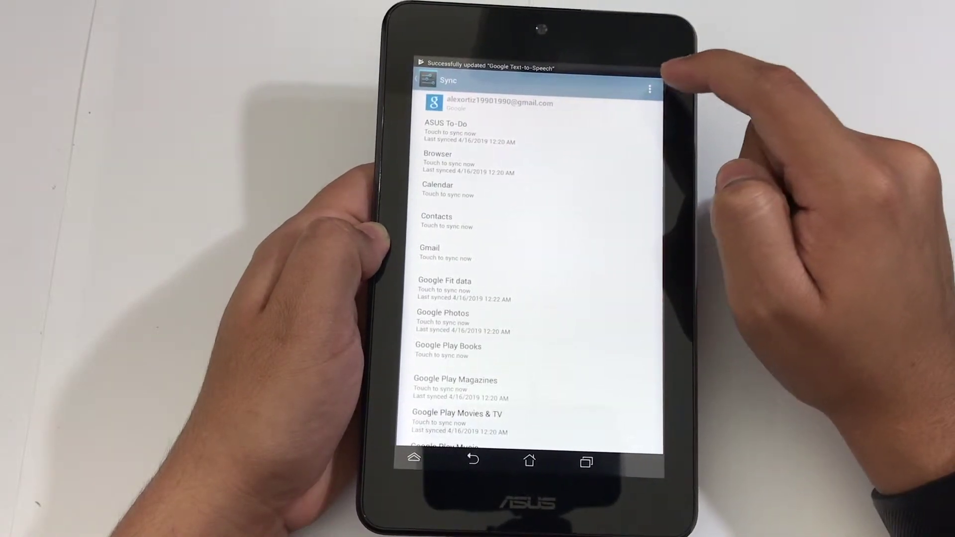
Step: Remove the Google account from Settings and confirm deleting its data
click(650, 89)
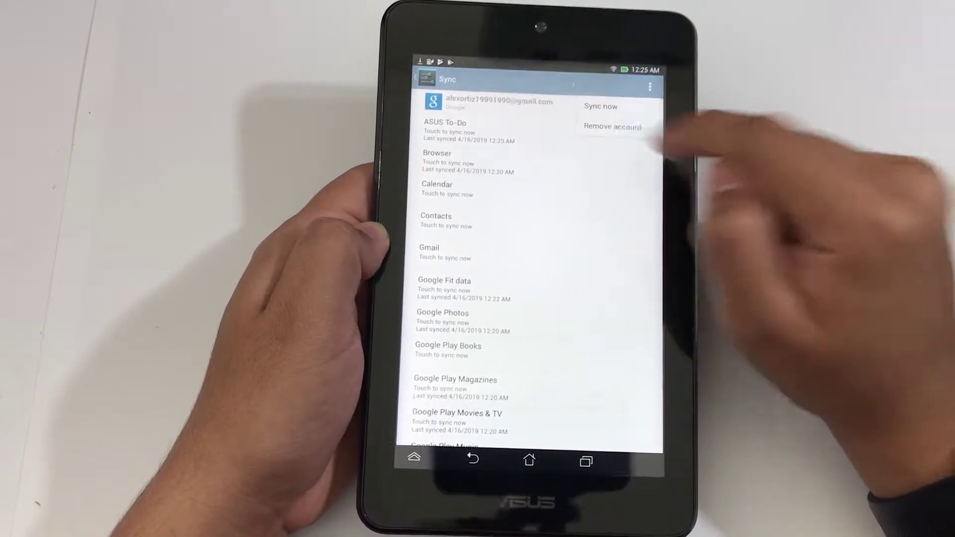
click(613, 127)
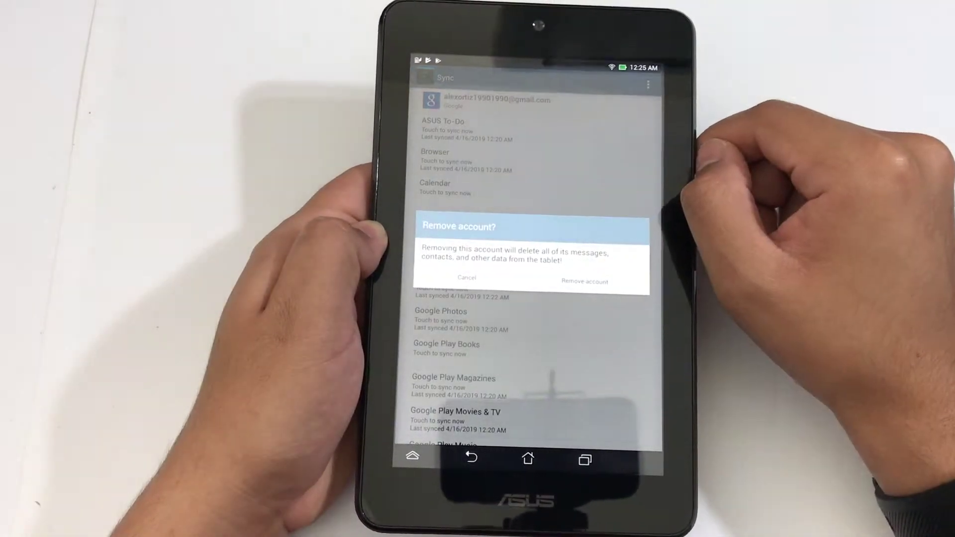
click(584, 281)
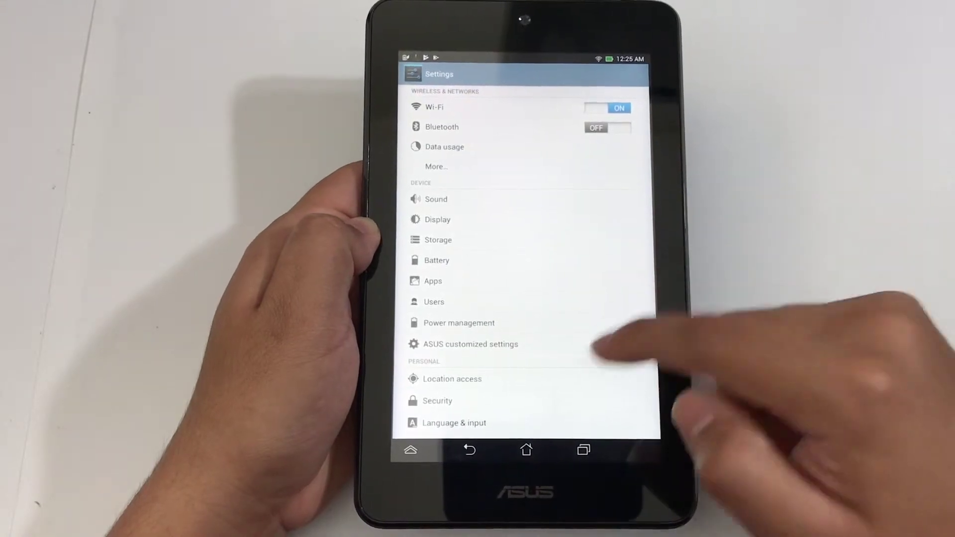
scroll(639, 351, down, 3)
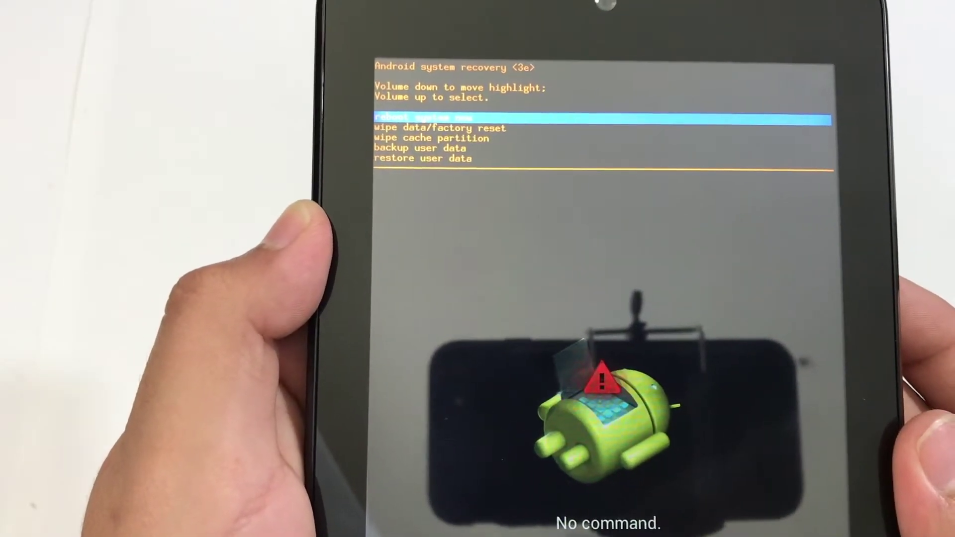
Step: Move the recovery menu highlight down to 'wipe data/factory reset'
key(Down)
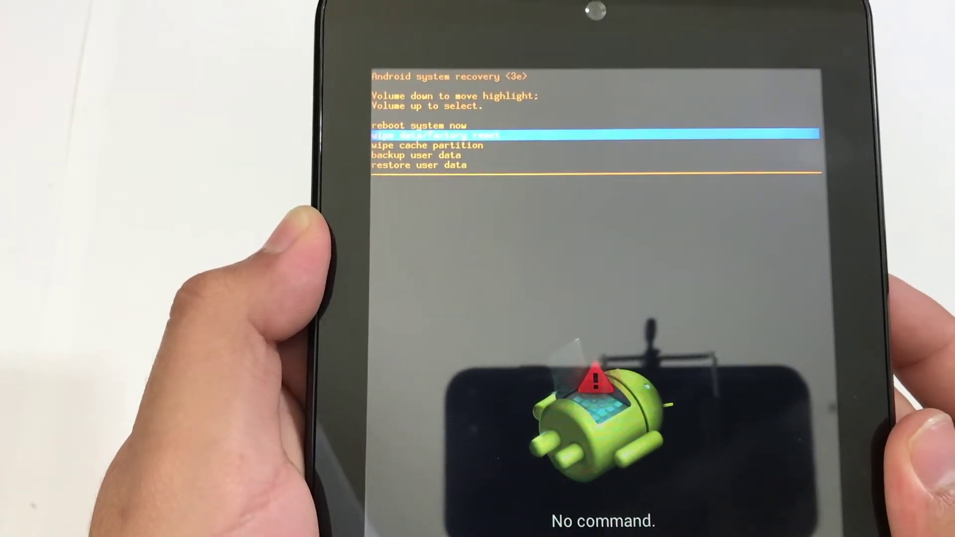